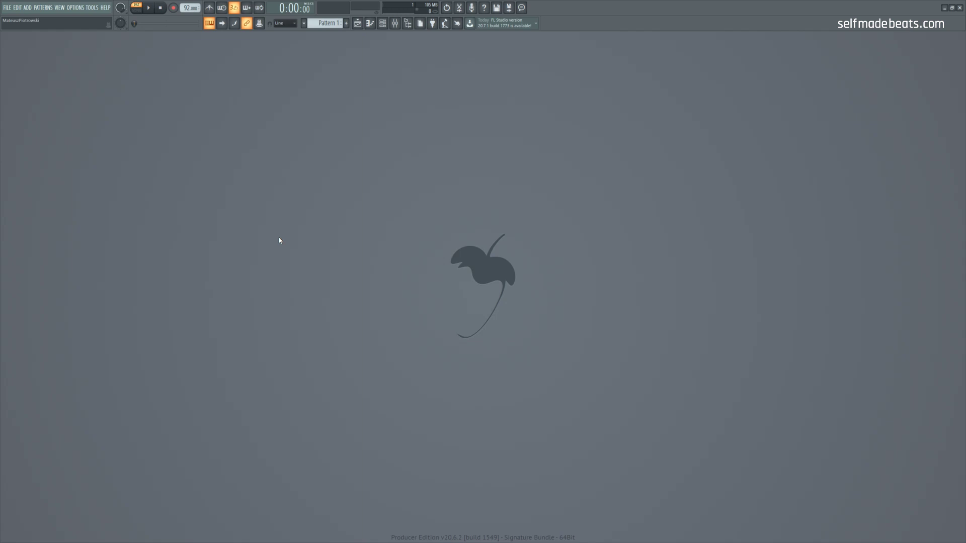
Open the Channel rack, reposition it in the workspace and play Pattern 1 once before stopping it.
left_click(383, 24)
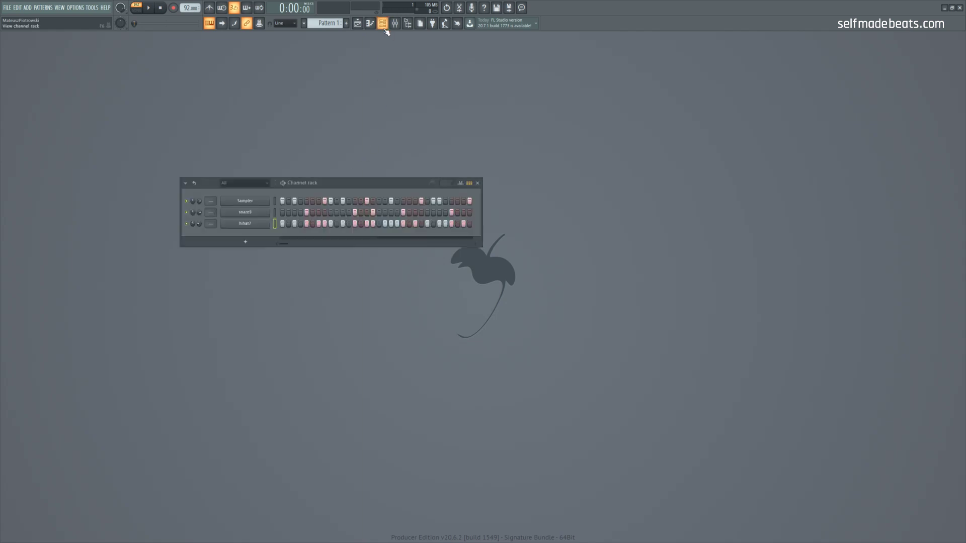
left_click_drag(357, 186, 400, 197)
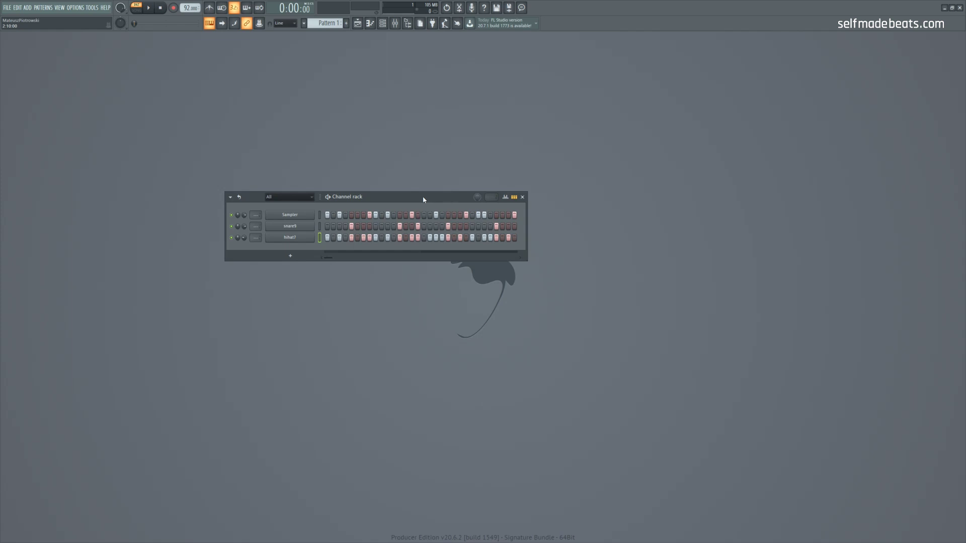
left_click_drag(424, 200, 390, 199)
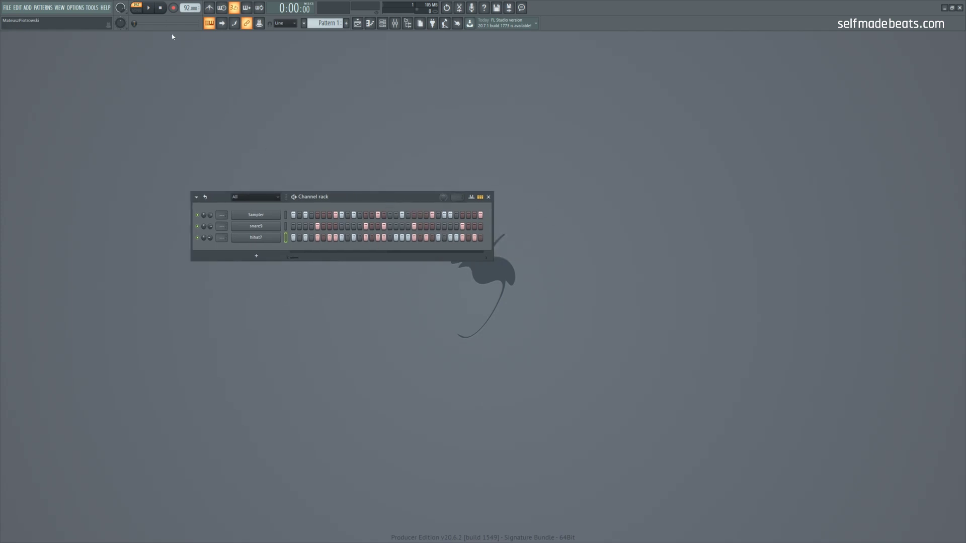
left_click(153, 11)
left_click(161, 11)
Raise the Channel rack's global swing amount and move the rack slightly higher.
left_click_drag(443, 197, 443, 194)
left_click_drag(372, 200, 375, 186)
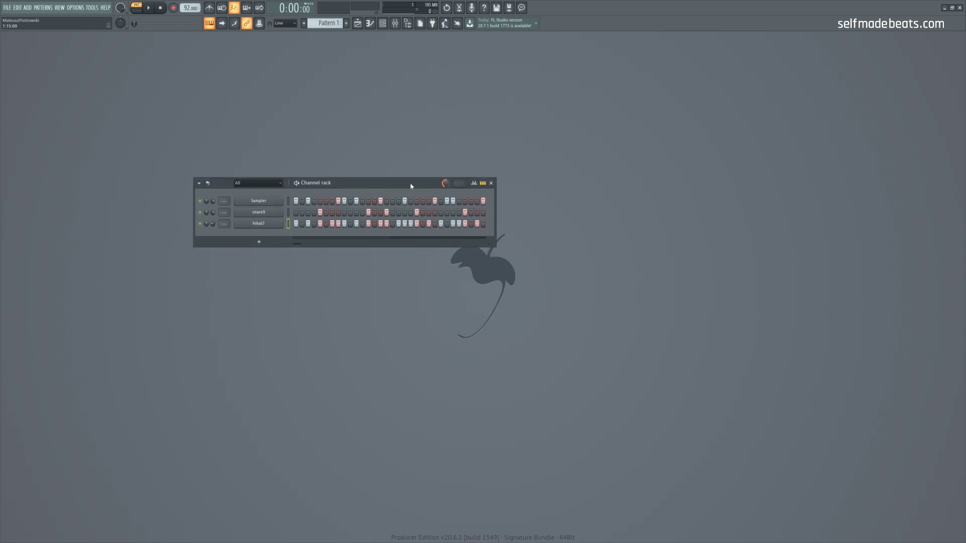
Open the Sampler channel in the Piano roll, examine the timing of its off-beat kick notes, and close the Piano roll.
right_click(283, 201)
left_click(313, 203)
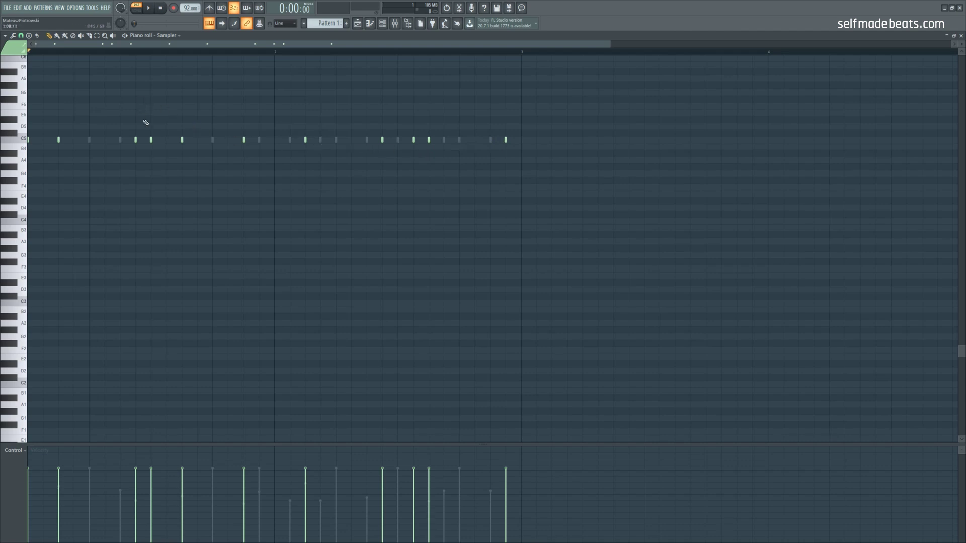
left_click_drag(130, 124, 144, 150)
left_click(136, 138)
left_click_drag(379, 131, 388, 156)
left_click(413, 140)
left_click_drag(498, 132, 524, 159)
left_click(468, 219)
left_click(961, 36)
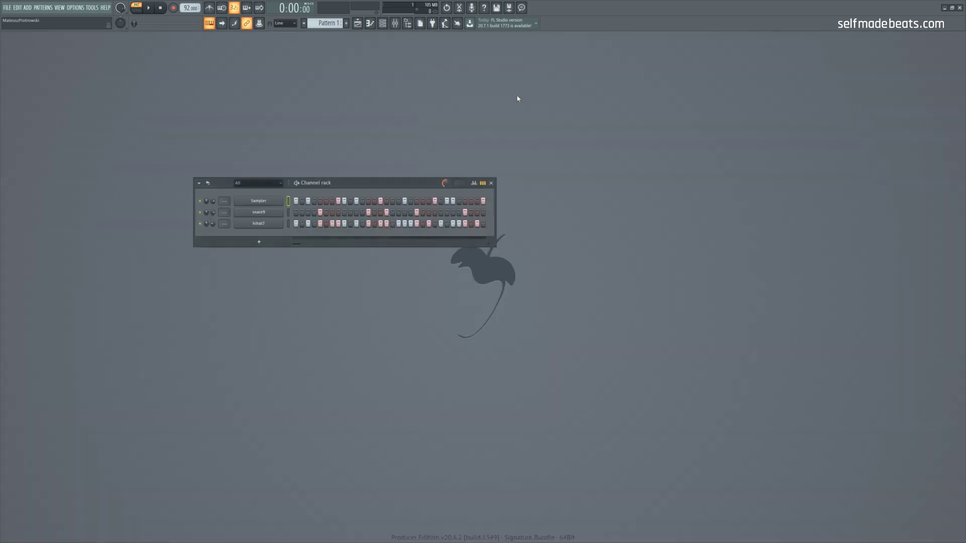
Play Pattern 1 while lowering and raising the Channel rack's global swing to compare grooves, and stop playback.
left_click(149, 8)
left_click_drag(446, 184, 446, 222)
left_click_drag(447, 187, 447, 166)
left_click_drag(446, 183, 446, 155)
key("space")
left_click_drag(446, 183, 447, 182)
Open the Sampler channel's miscellaneous functions, adjust its swing mix near maximum, and close the channel settings.
left_click(272, 201)
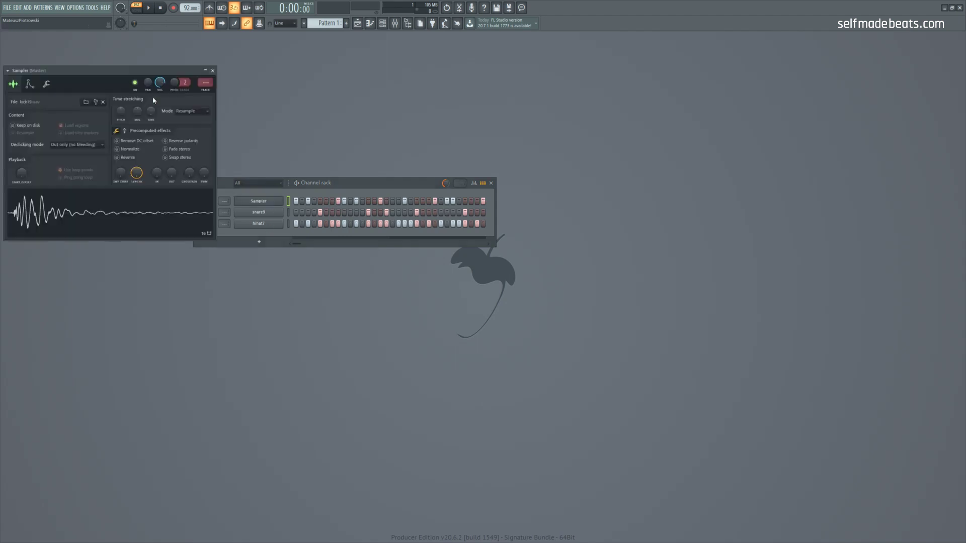
left_click_drag(105, 74, 562, 127)
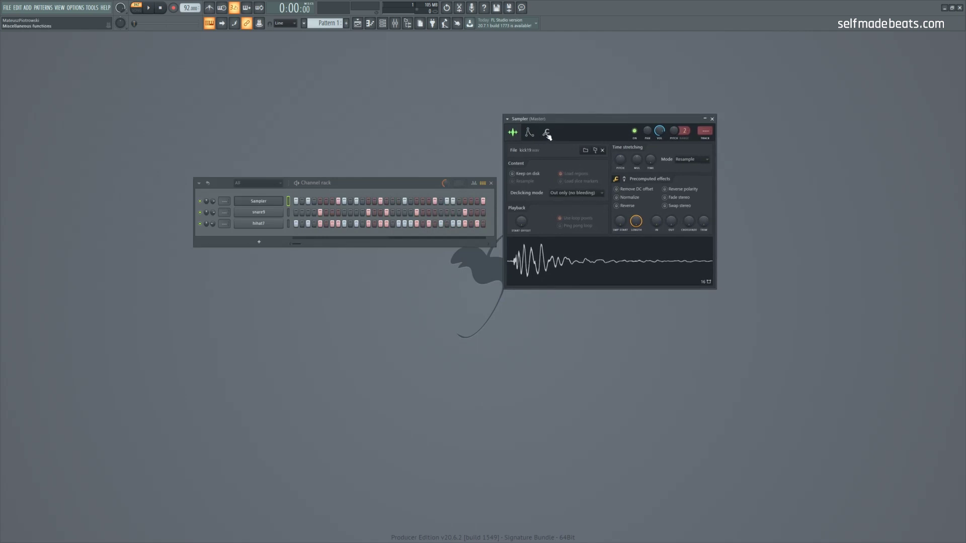
left_click(547, 133)
left_click_drag(569, 119, 328, 257)
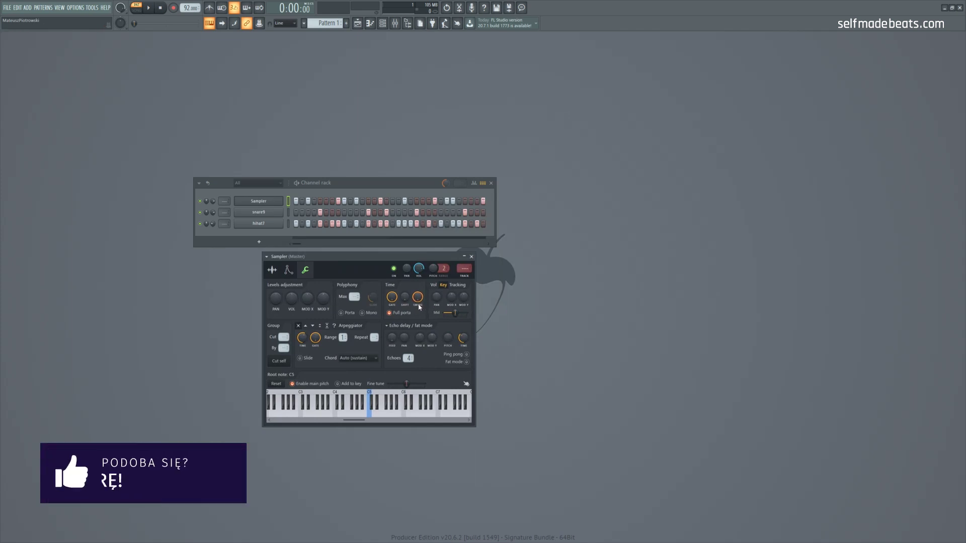
left_click_drag(418, 297, 418, 301)
mouse_move(384, 257)
left_mouse_down()
mouse_move(393, 267)
mouse_move(389, 259)
left_mouse_up()
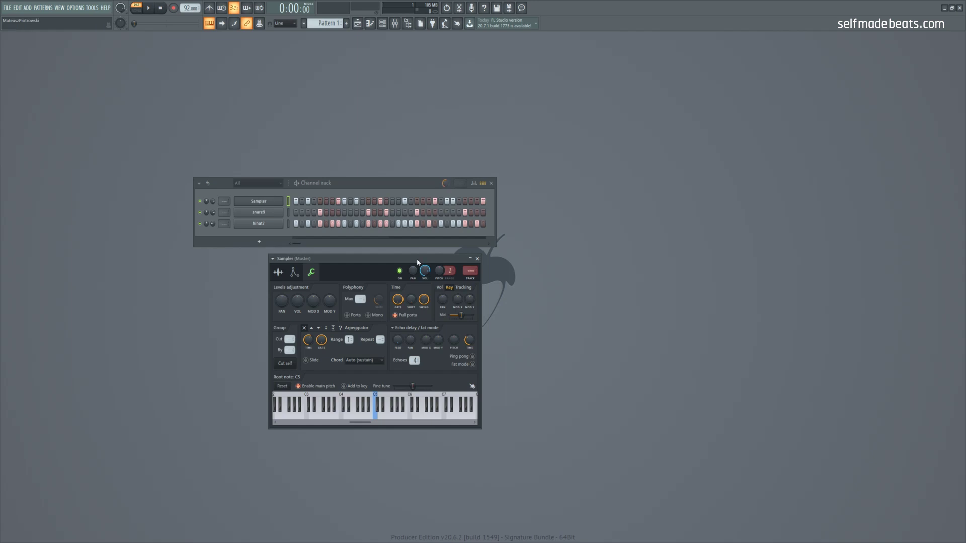
left_click_drag(408, 257, 405, 253)
left_click_drag(420, 300, 420, 301)
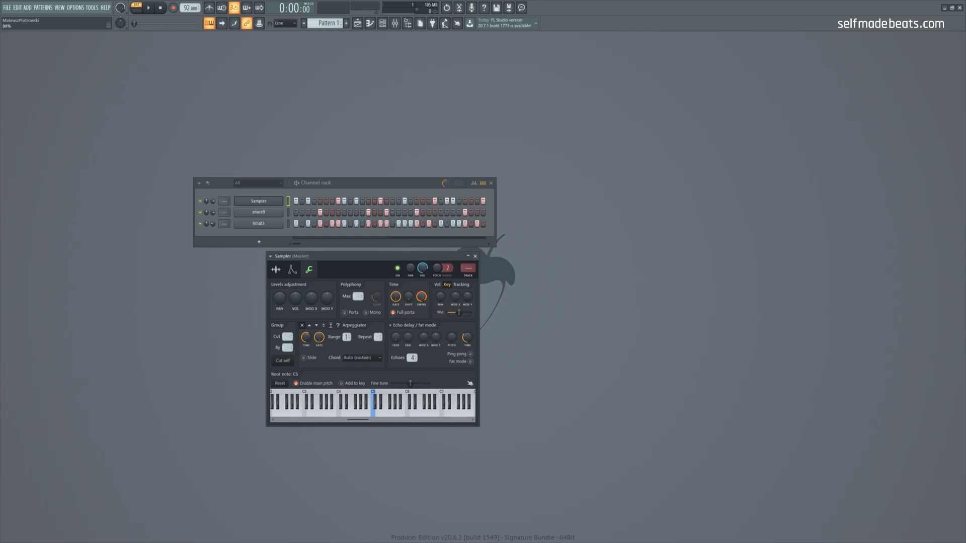
left_click(475, 256)
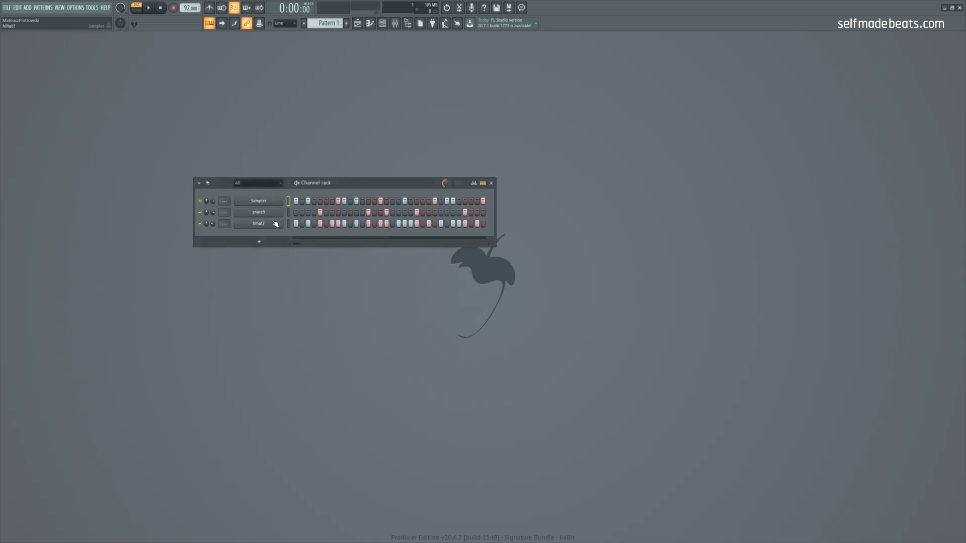
Lower the hihat7 channel's swing mix to minimum in its miscellaneous functions, and play Pattern 1 to hear it.
left_click(274, 224)
left_click_drag(141, 113, 471, 276)
left_click(415, 286)
left_click_drag(530, 313, 529, 352)
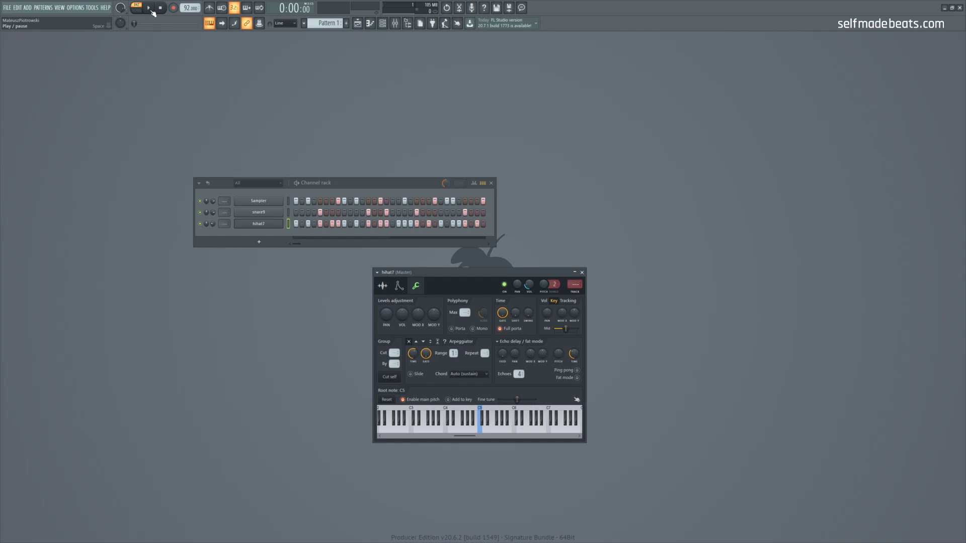
left_click(152, 9)
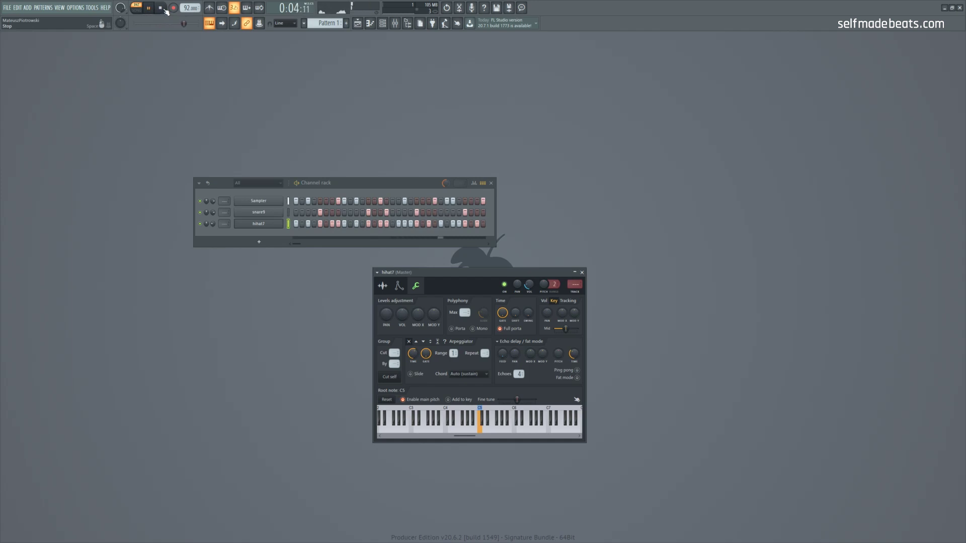
left_click(165, 9)
Raise the hihat7 channel's swing mix partway, and play Pattern 1 to compare the groove.
left_click_drag(528, 312, 528, 307)
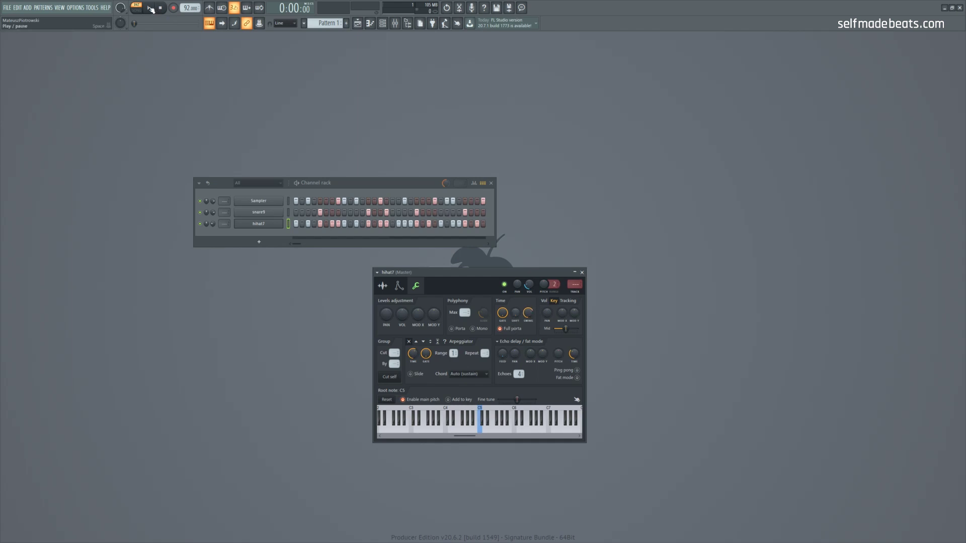
left_click(151, 9)
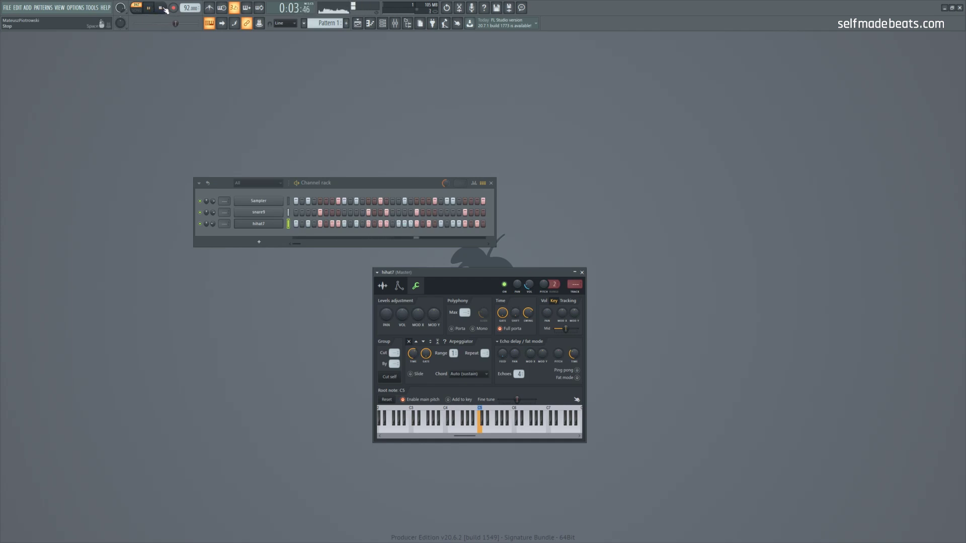
left_click(165, 9)
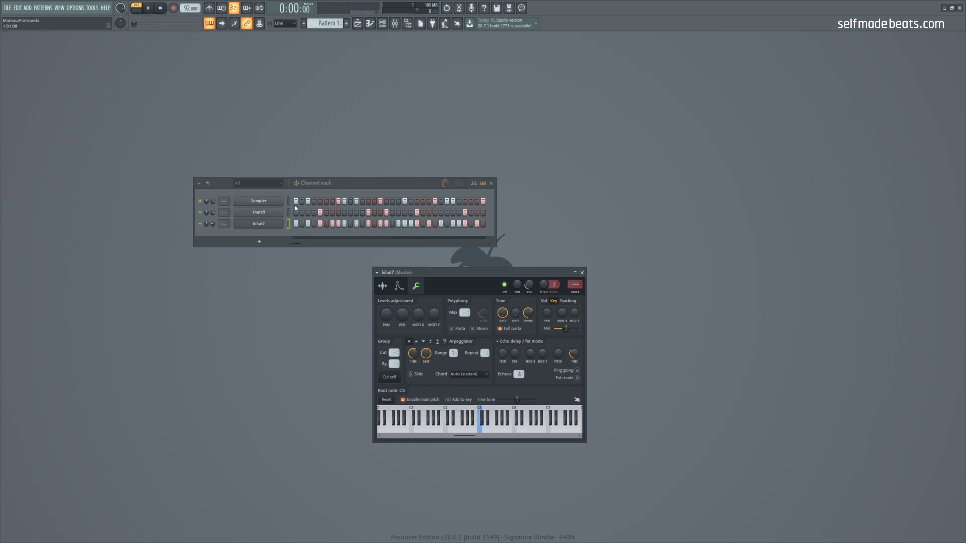
Set the snare9 channel's swing mix partway in its miscellaneous functions, and play Pattern 1 while viewing its sample settings.
left_click(269, 214)
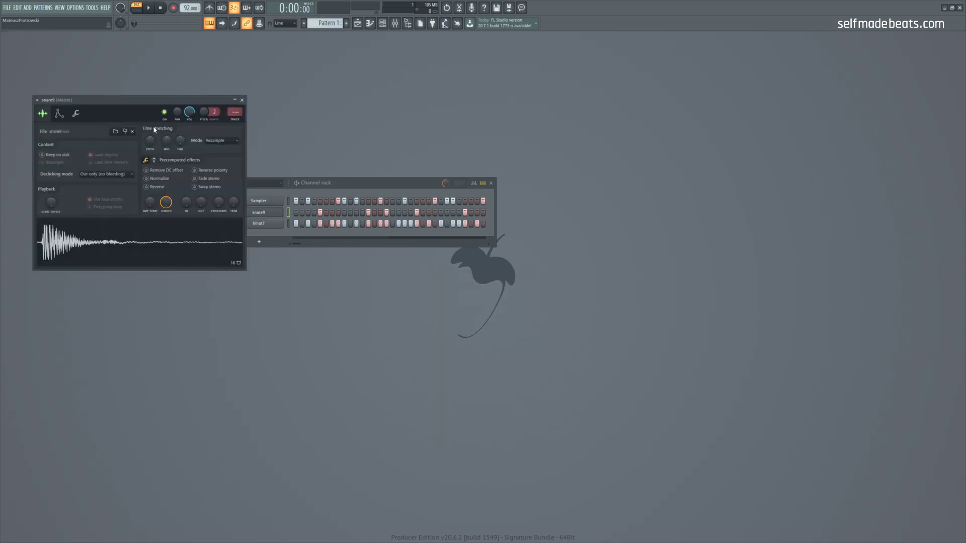
left_click_drag(139, 101, 389, 250)
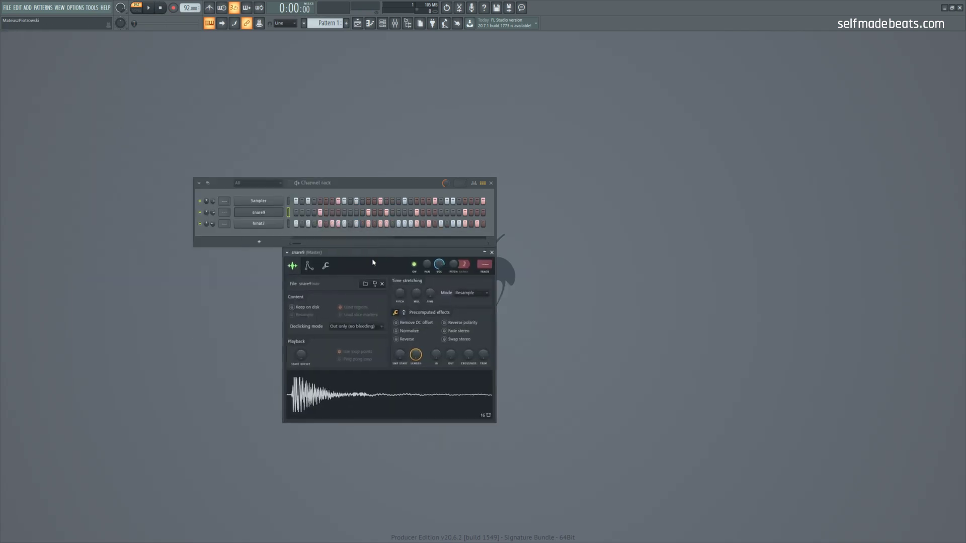
left_click(325, 266)
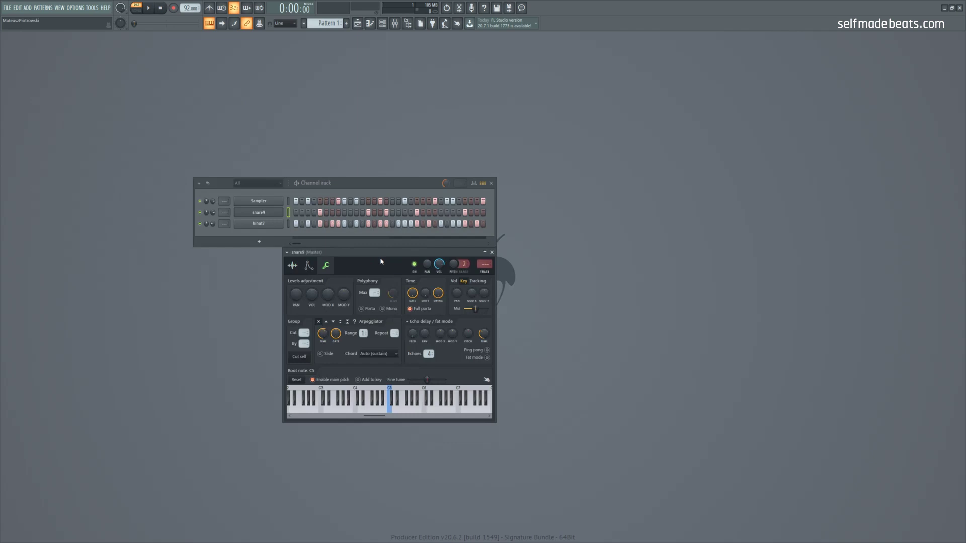
left_click_drag(379, 259, 363, 280)
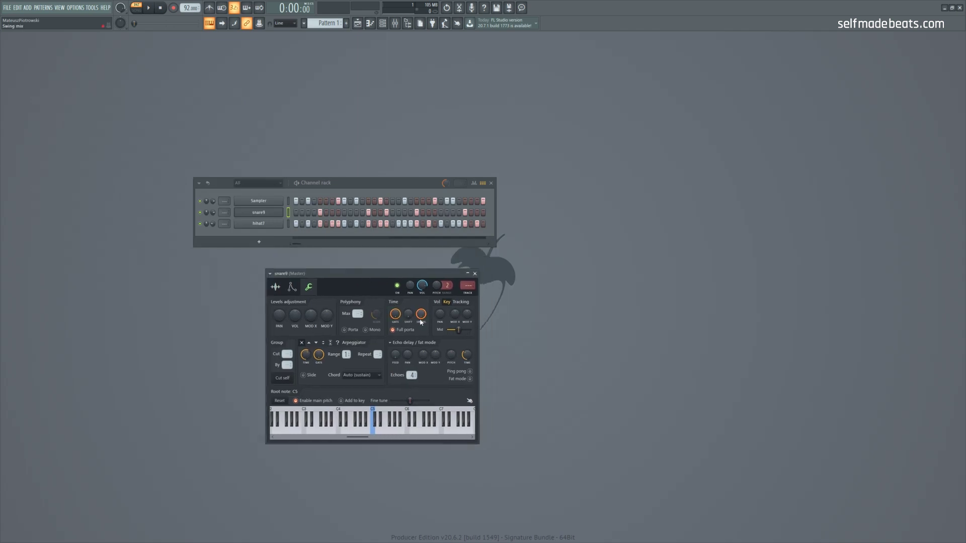
left_click_drag(423, 315, 422, 301)
left_click(153, 8)
left_click(275, 286)
left_click(161, 8)
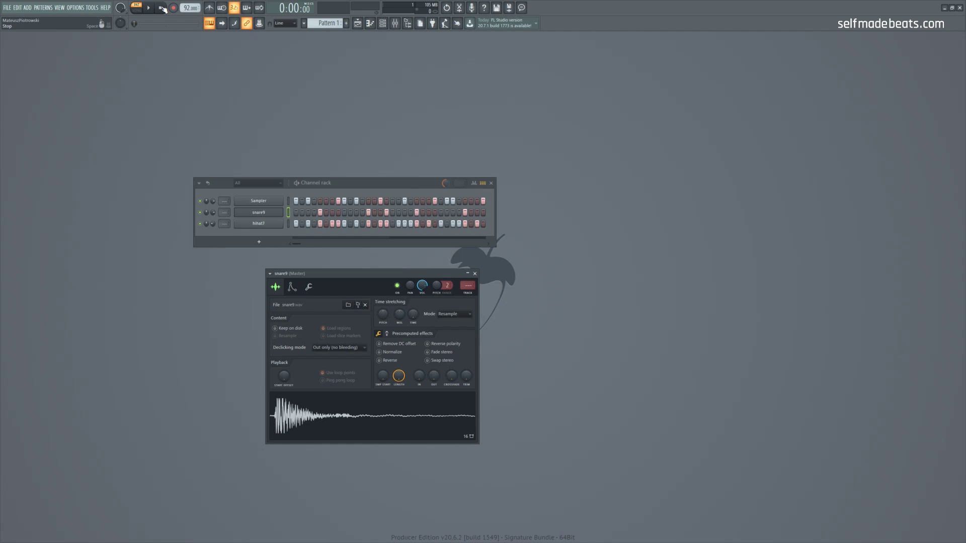
Review the snare9 channel's miscellaneous and sample settings, and close all open windows.
left_click(309, 288)
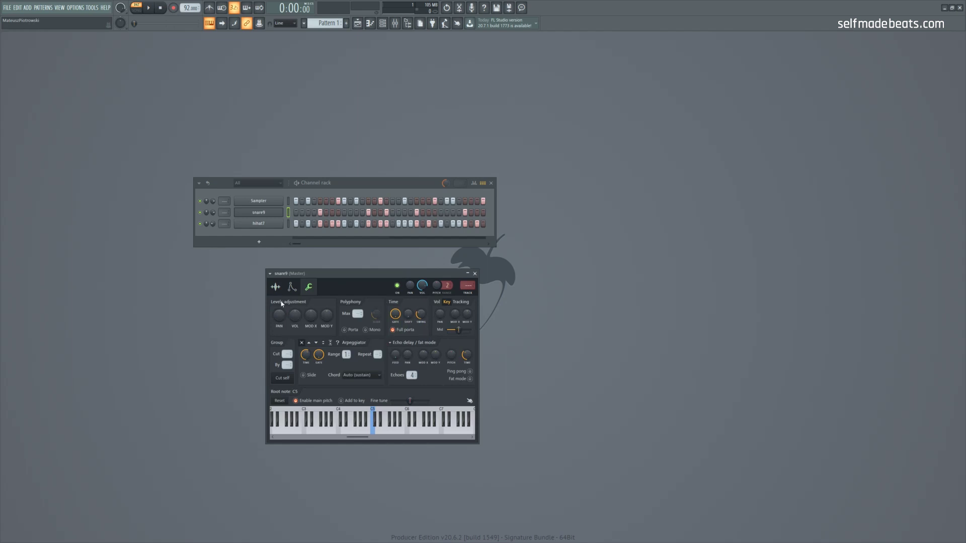
left_click(276, 288)
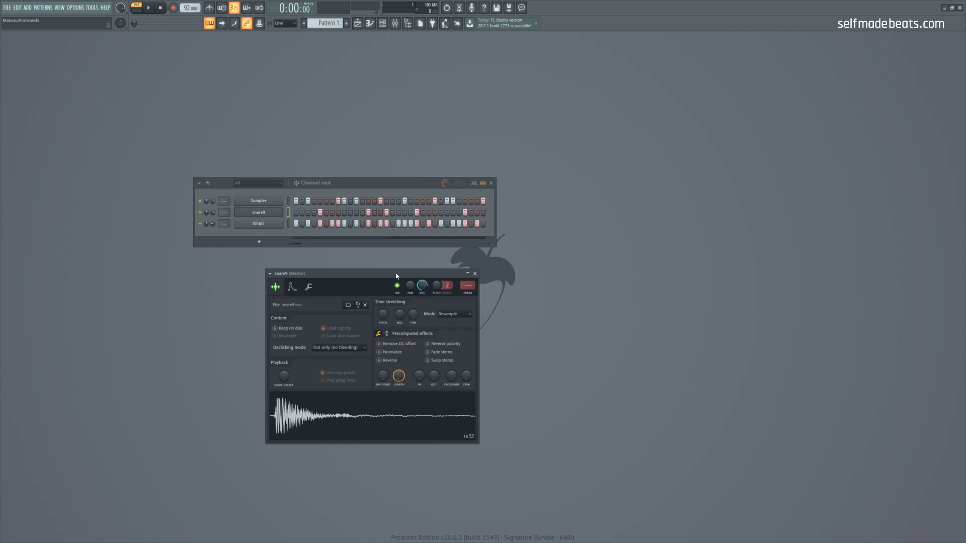
key("F12")
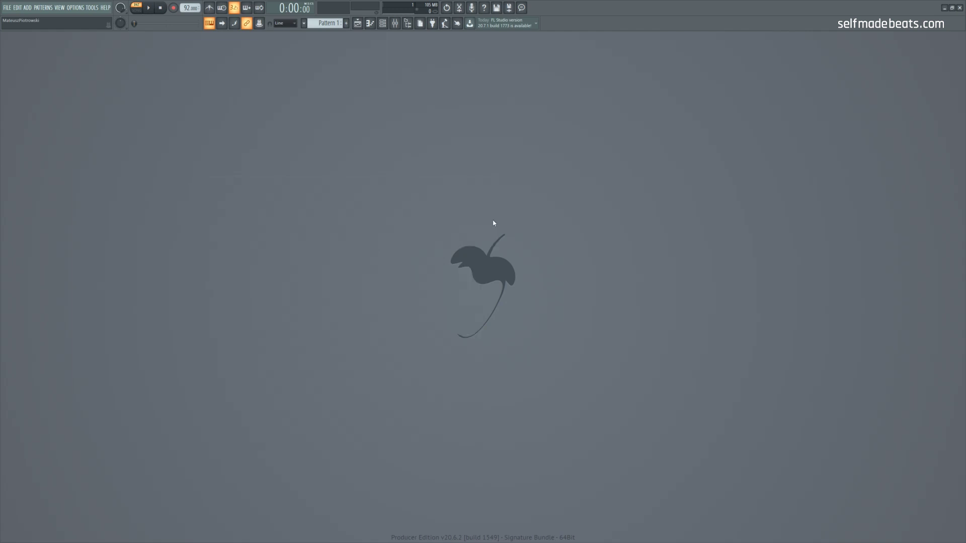